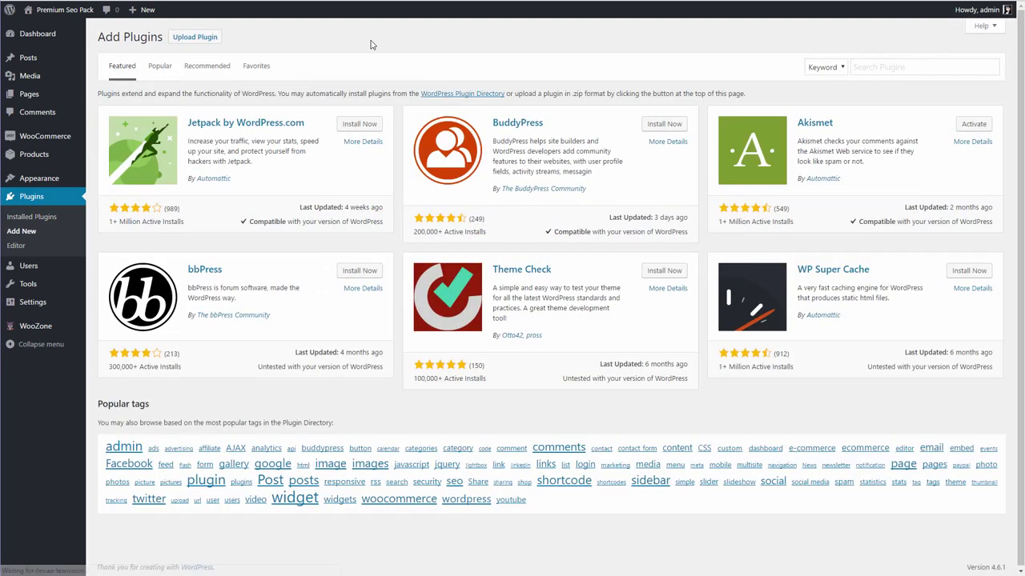
Step: Upload premium-seo-pack.zip through Upload Plugin and install it
click(210, 40)
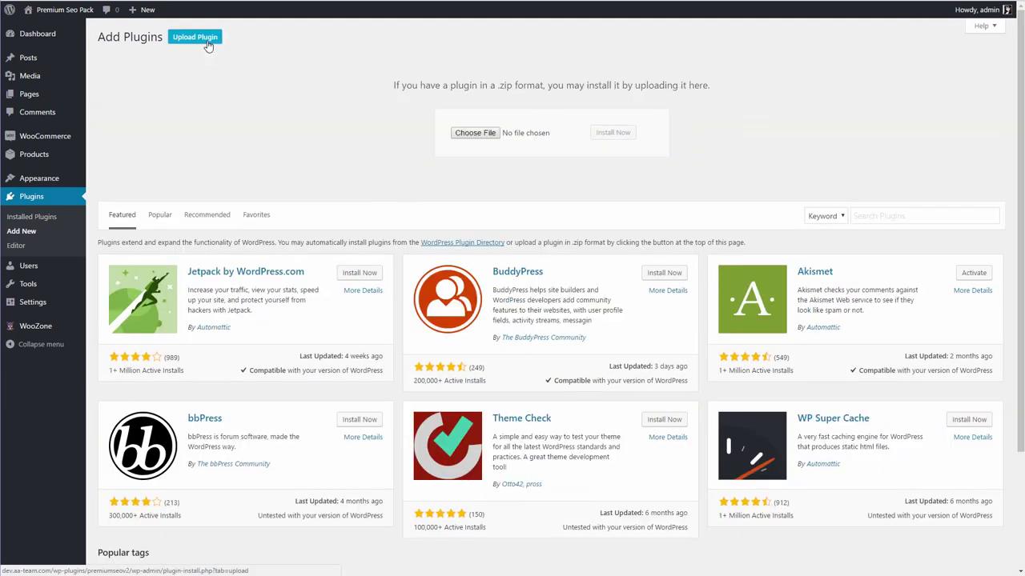
click(475, 135)
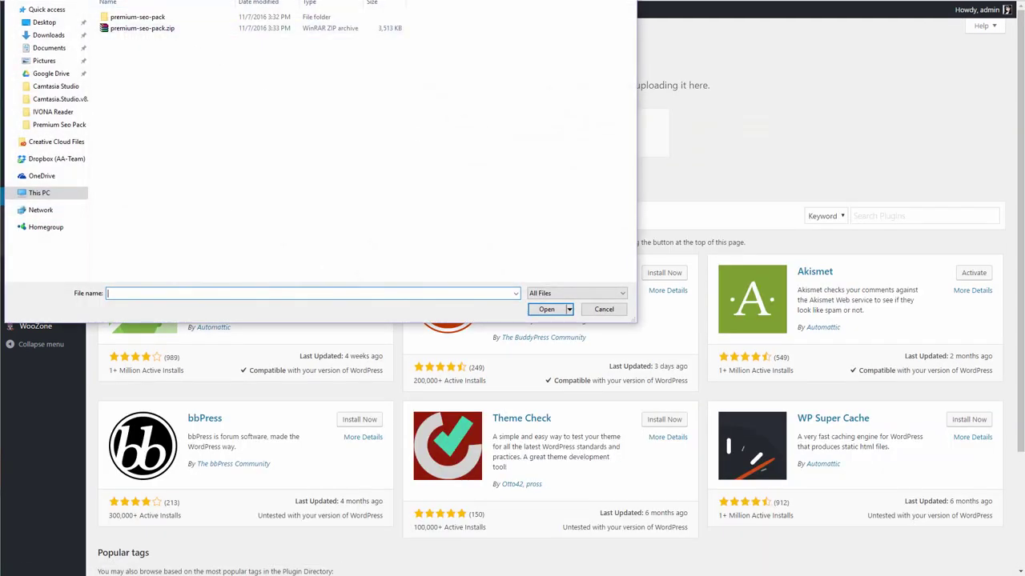
click(145, 29)
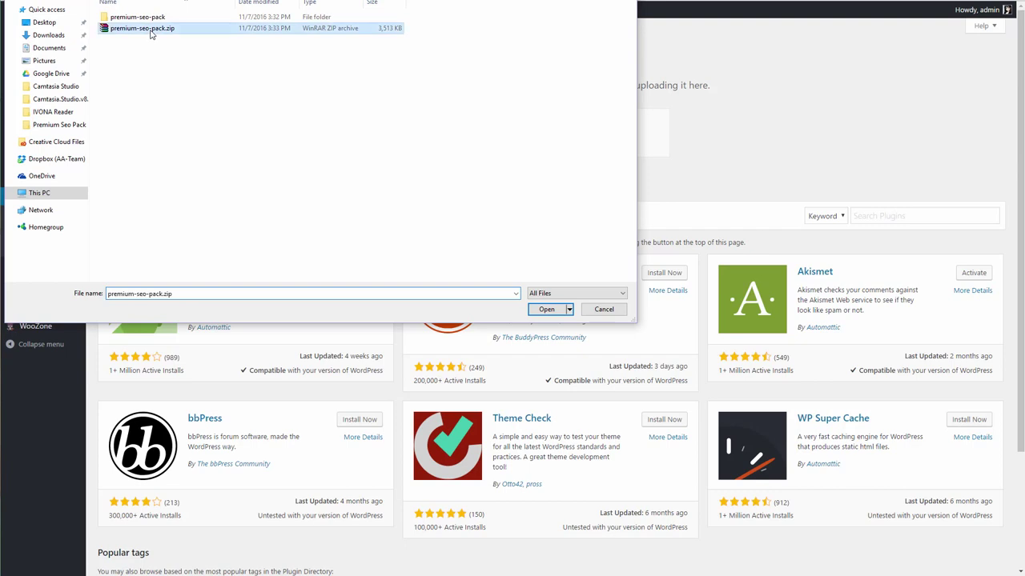
click(544, 311)
click(610, 135)
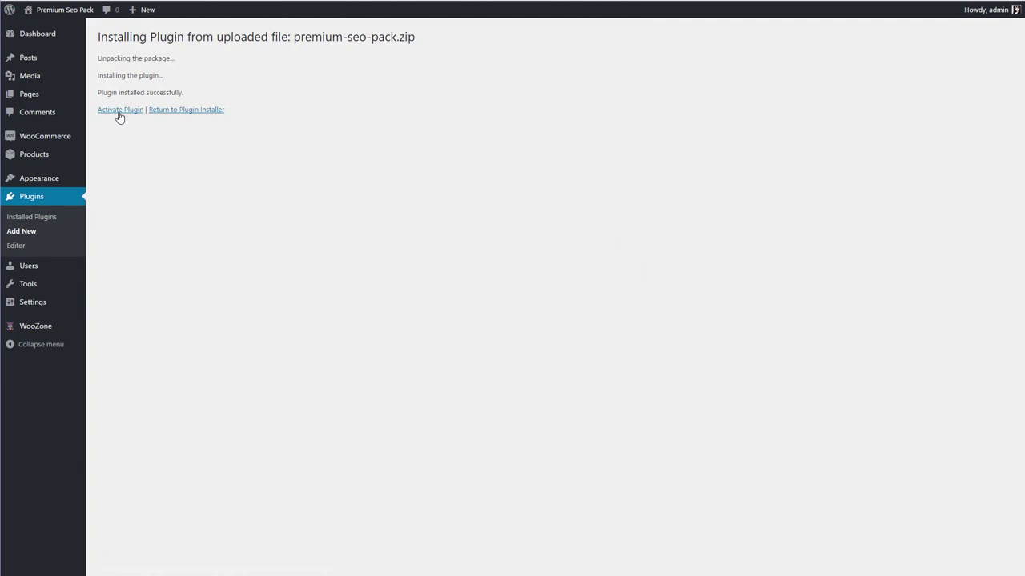
Step: Activate the Premium SEO Pack plugin and submit its license activation
click(120, 110)
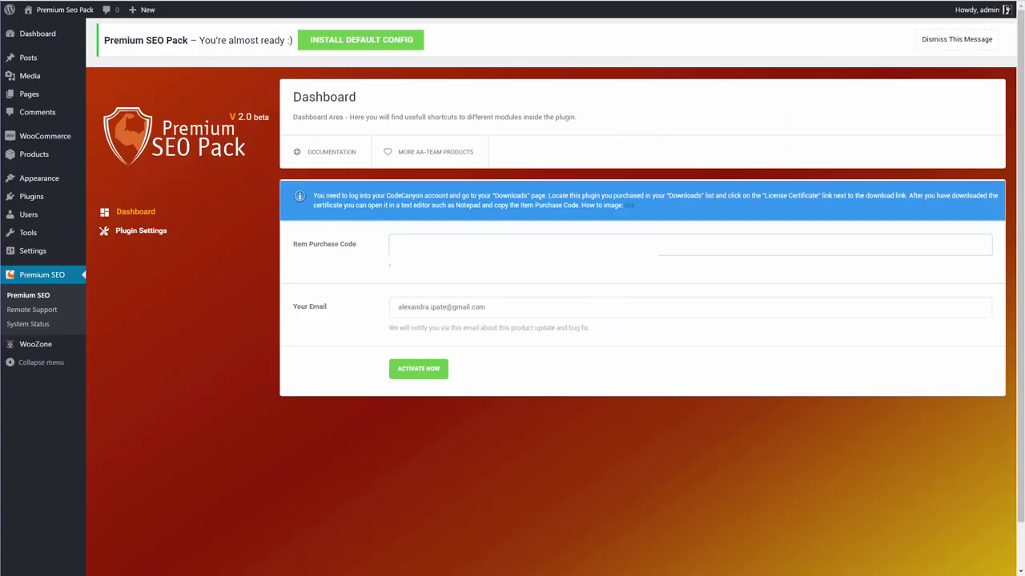
click(418, 368)
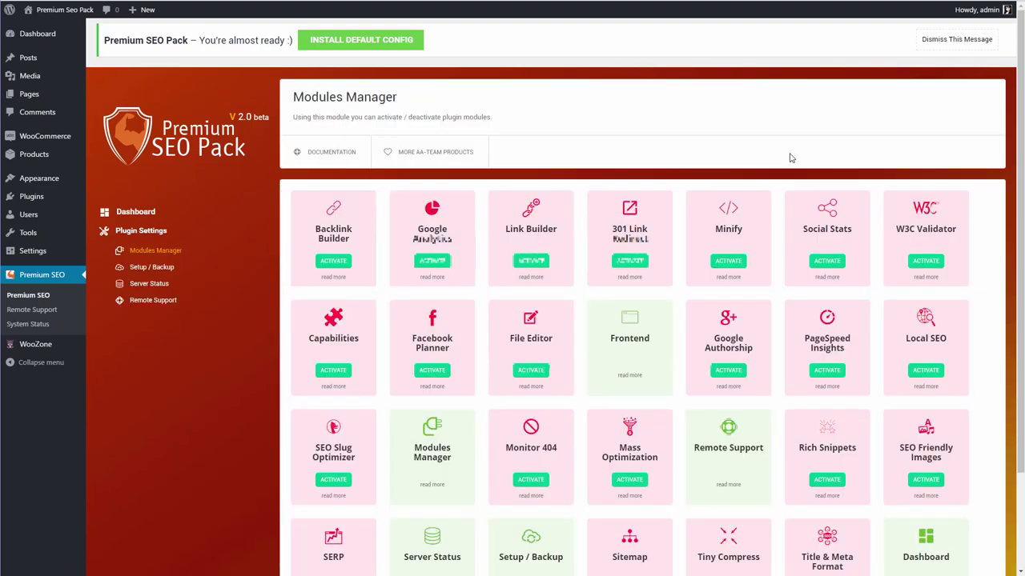
Step: Install Premium SEO Pack's default config, then open its Google Analytics settings
click(364, 44)
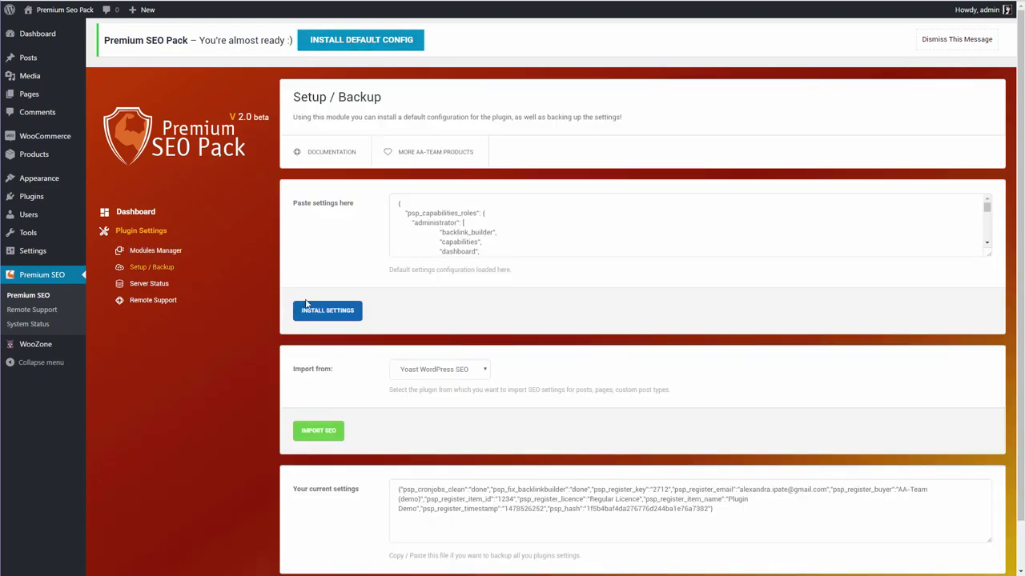
click(307, 310)
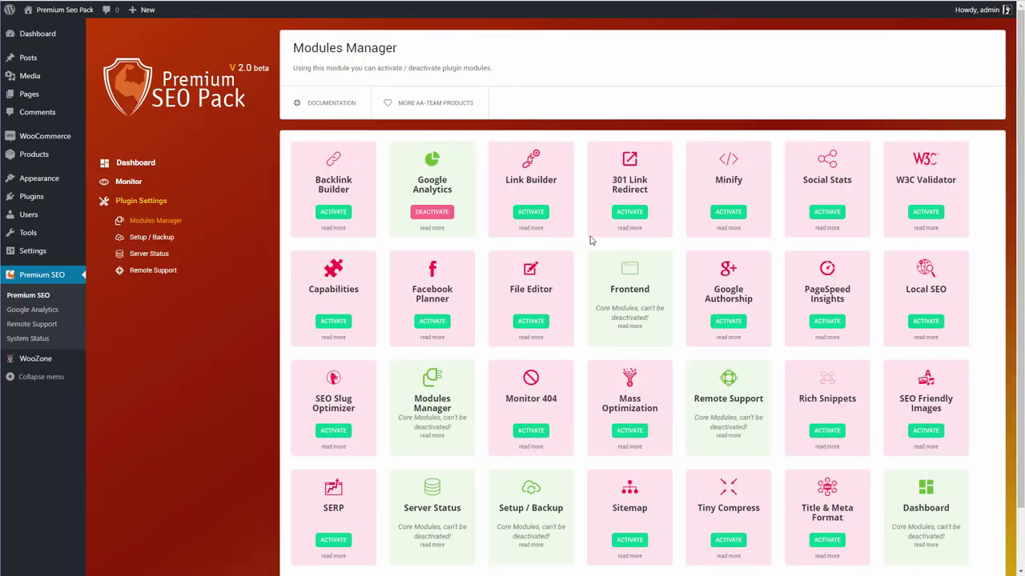
click(136, 182)
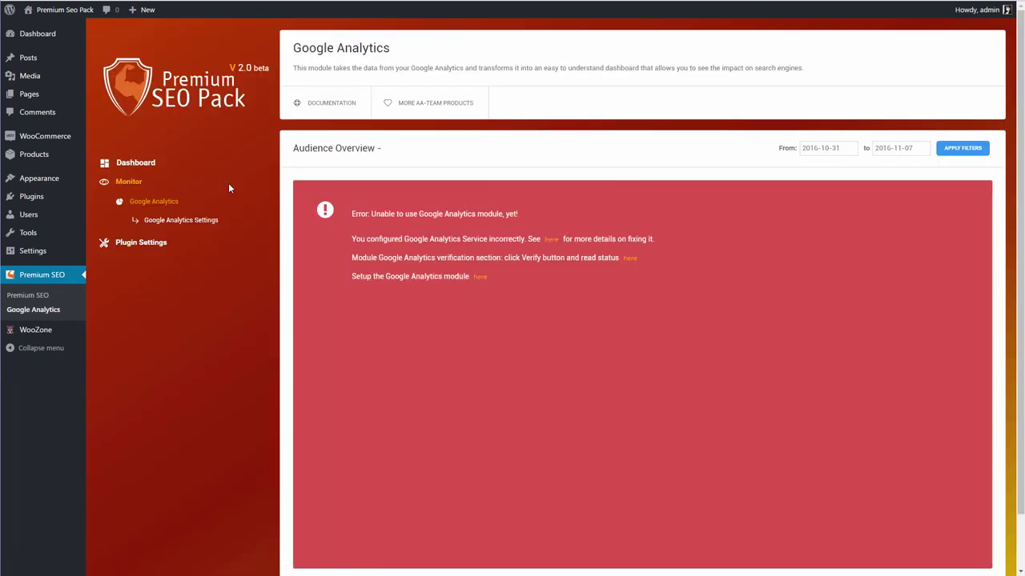
click(156, 222)
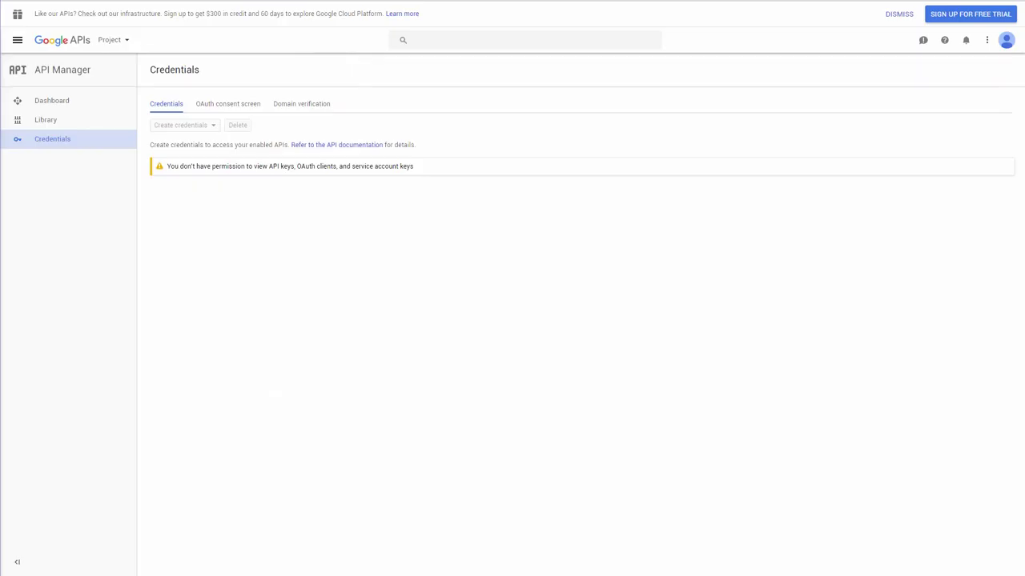
Step: Create a new Google API Console project named My Project and check its progress
click(124, 40)
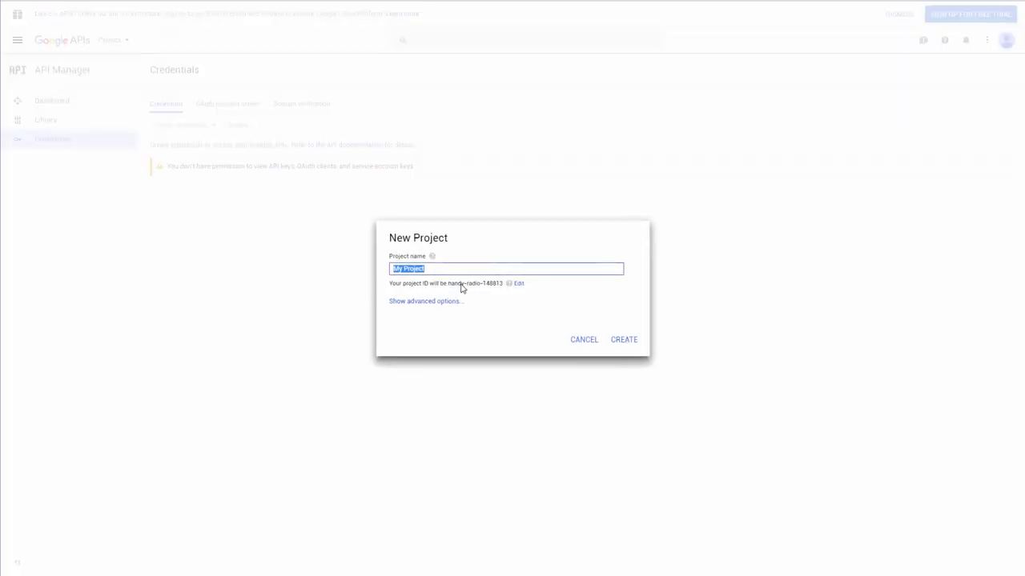
click(623, 340)
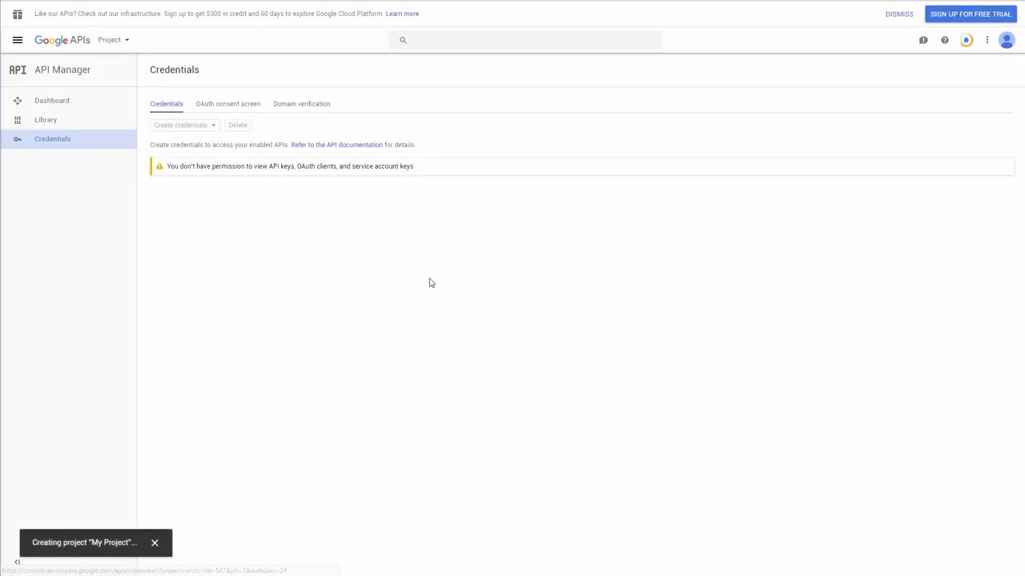
click(966, 41)
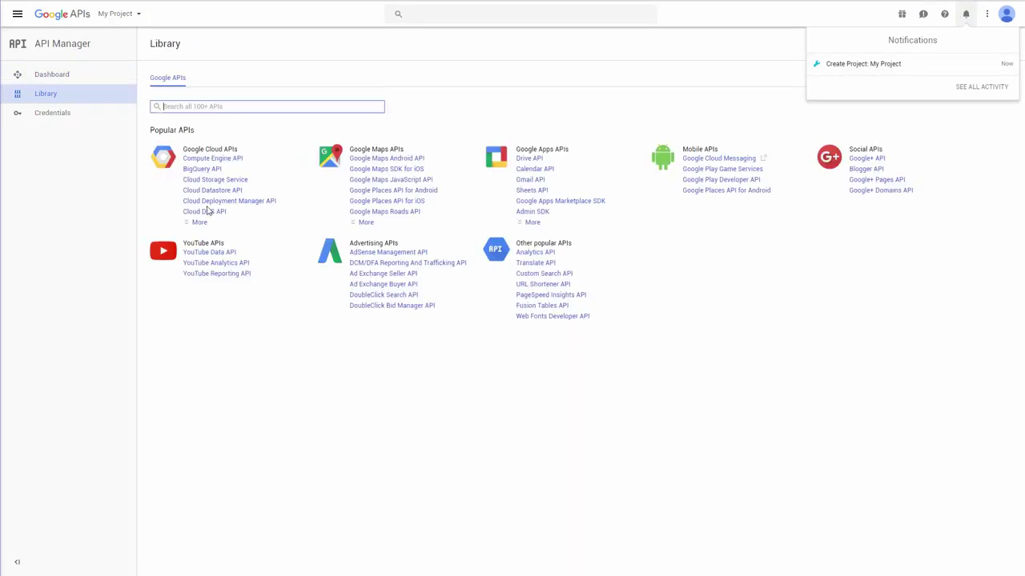
Step: Search the API Library for Google Analytics and enable the Analytics API
click(193, 109)
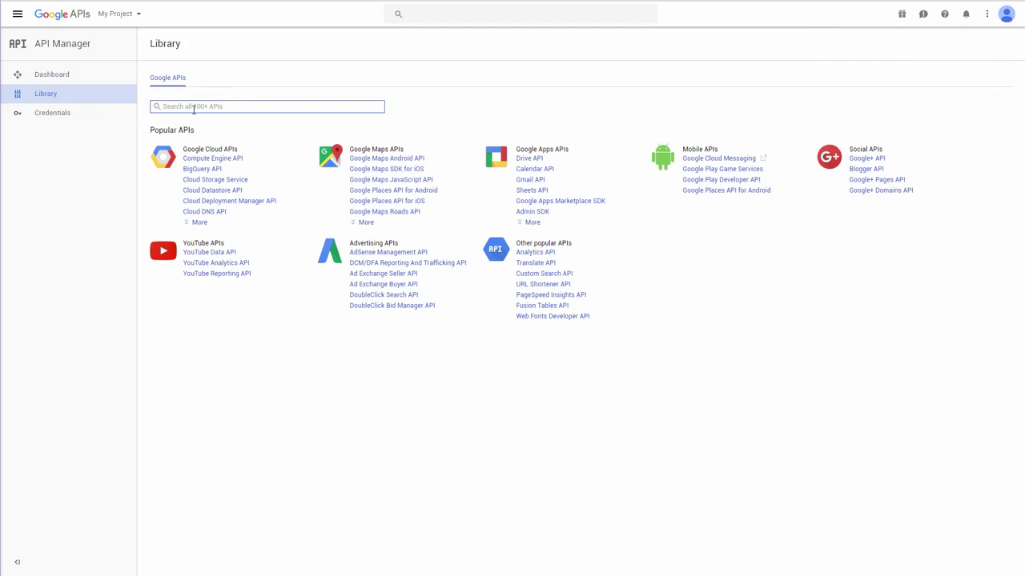
text(gle )
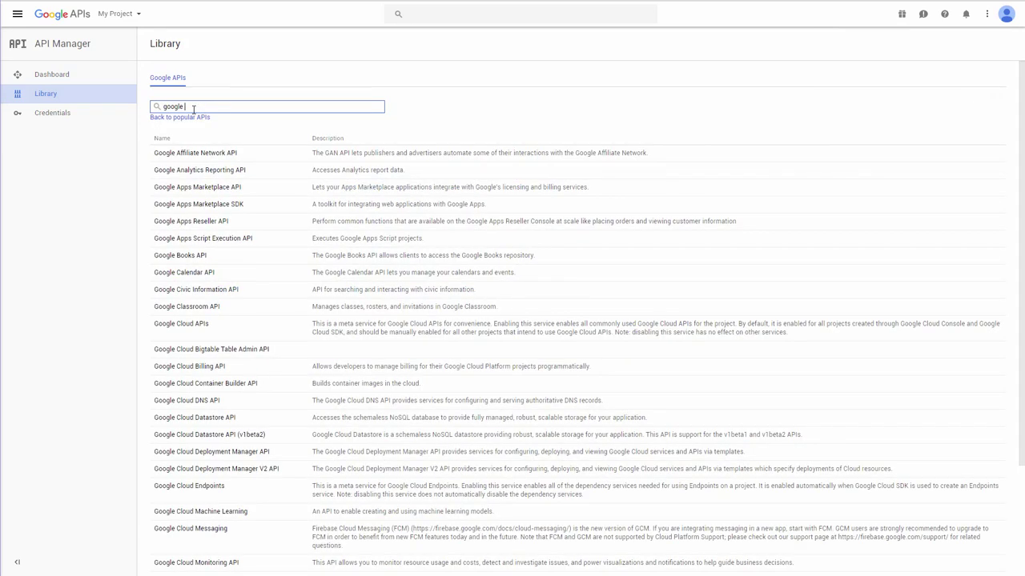
text(ana)
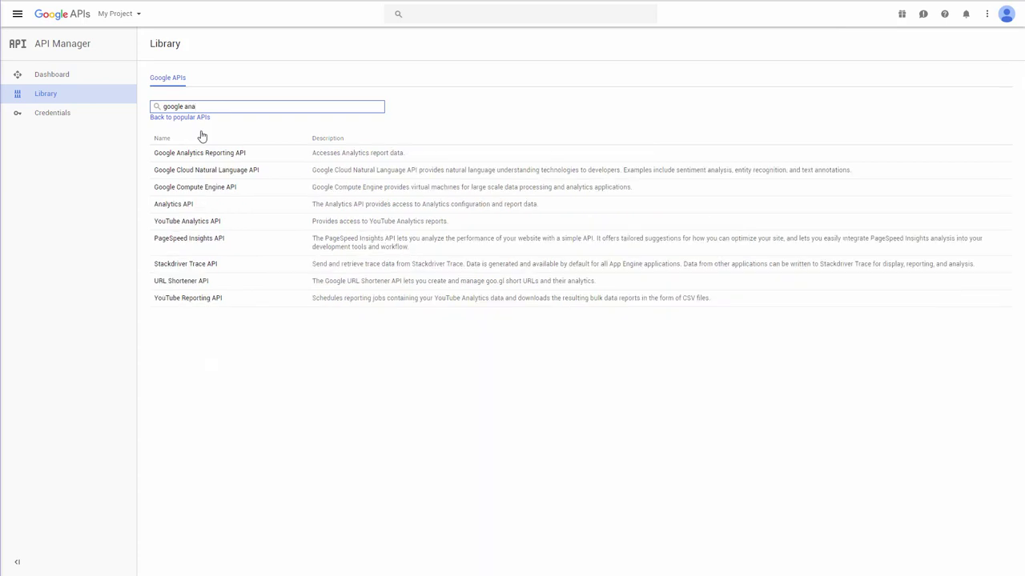
click(187, 205)
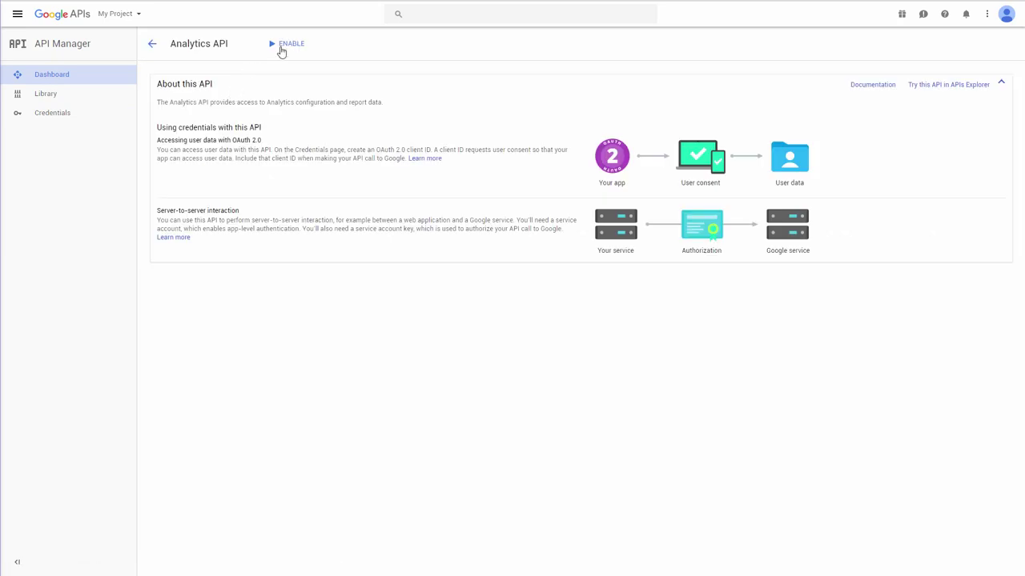
click(283, 45)
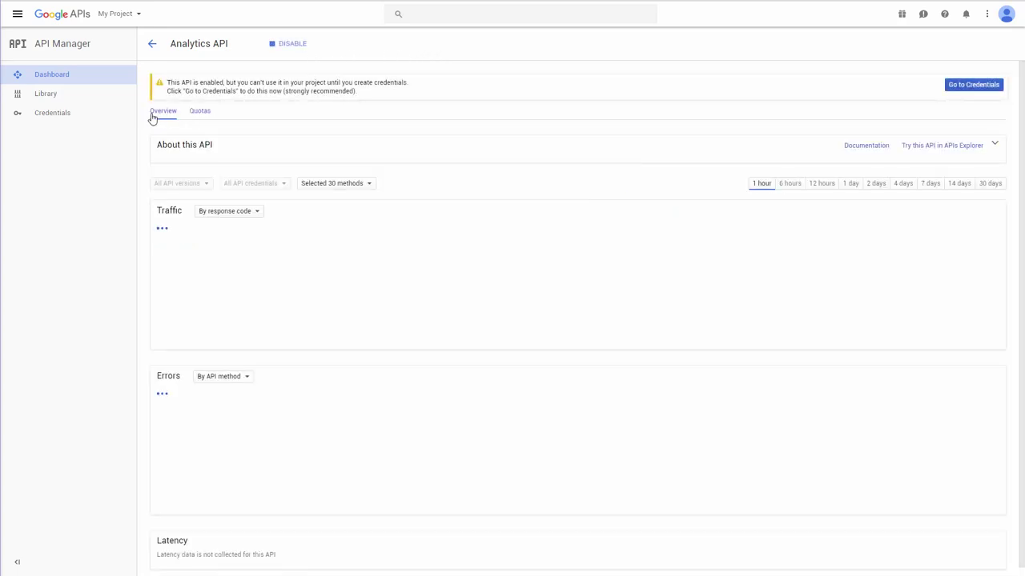
Step: Start creating an OAuth client ID credential and reach the OAuth consent screen settings
click(56, 114)
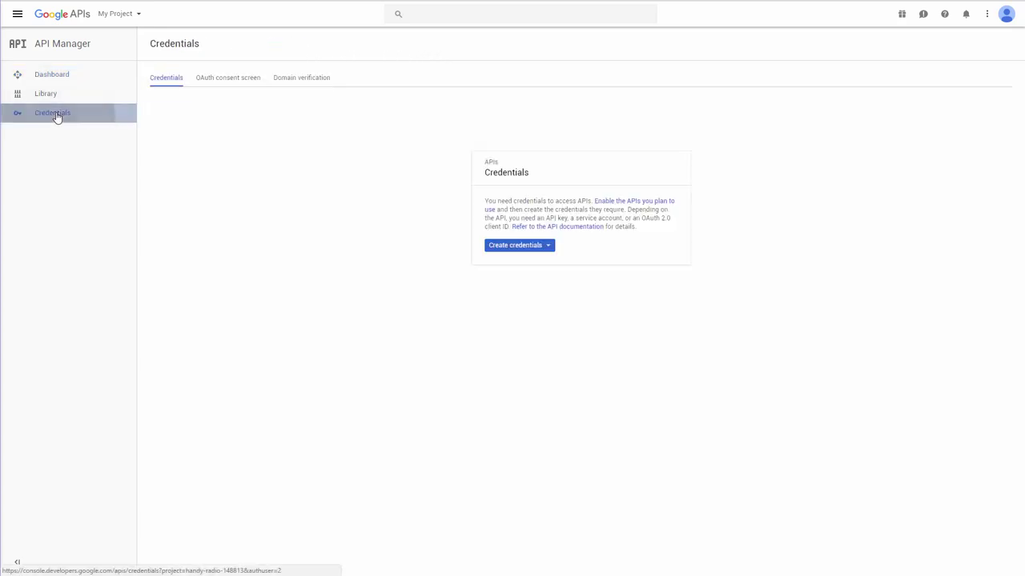
click(522, 248)
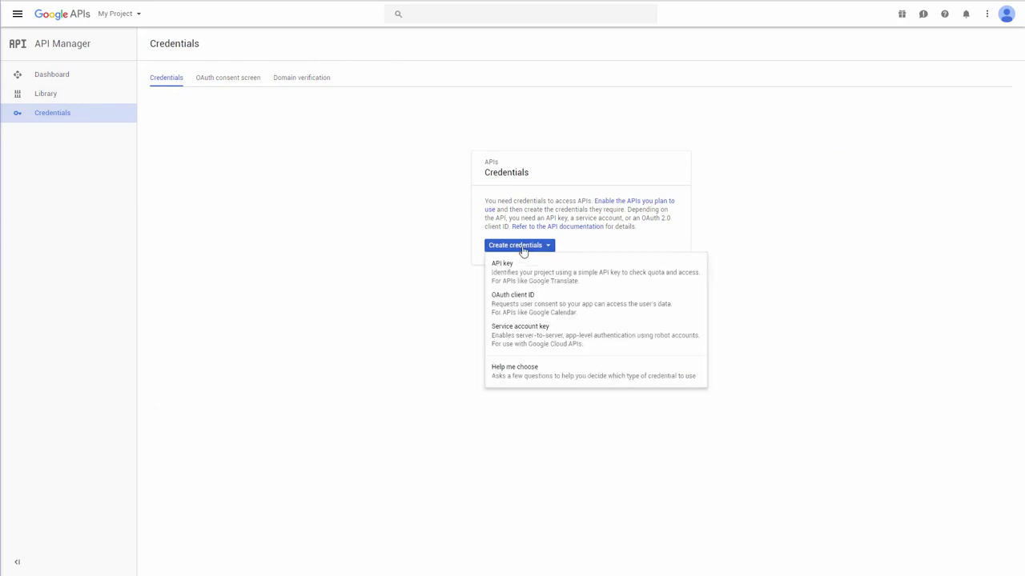
click(524, 306)
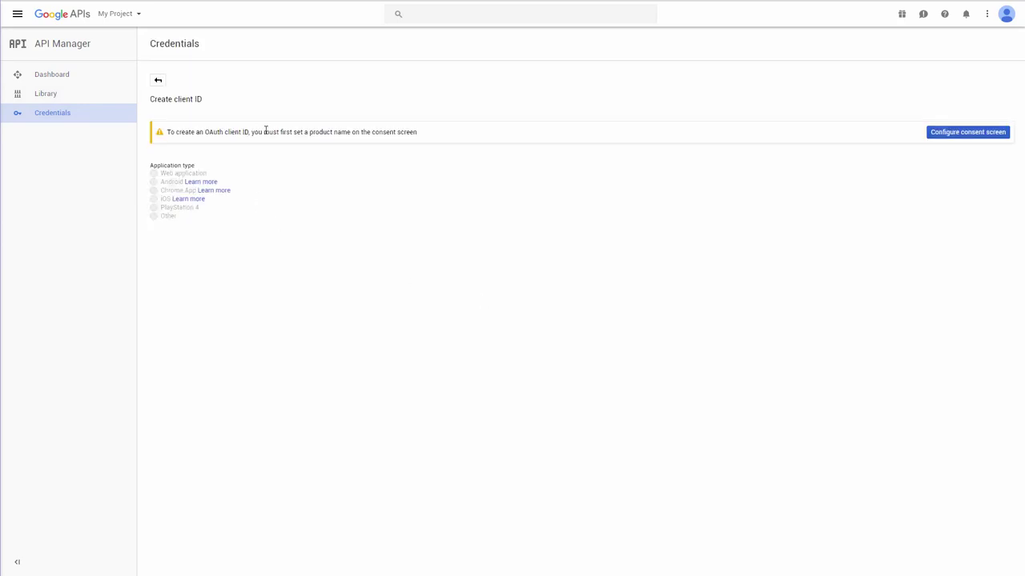
click(955, 132)
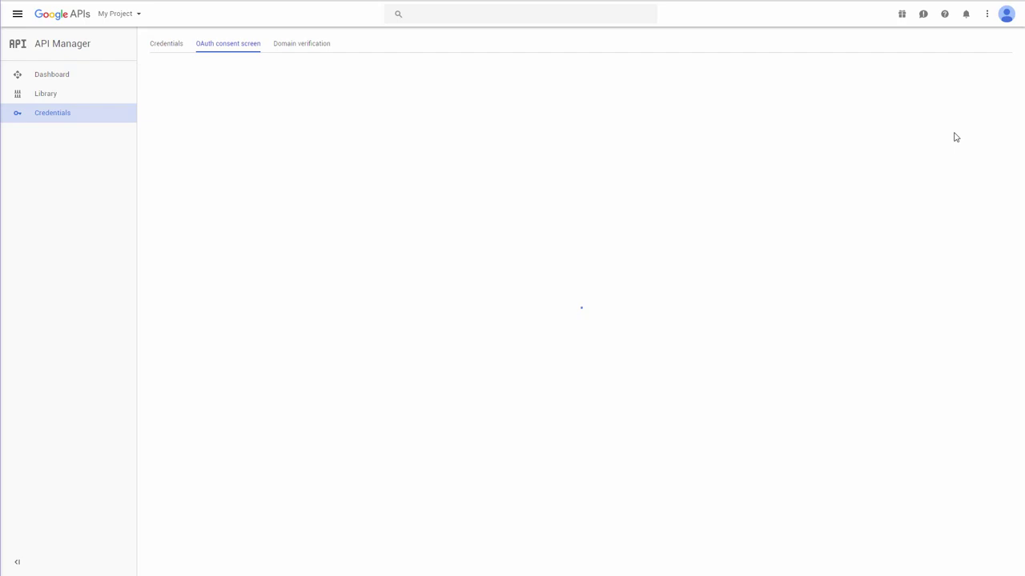
click(203, 142)
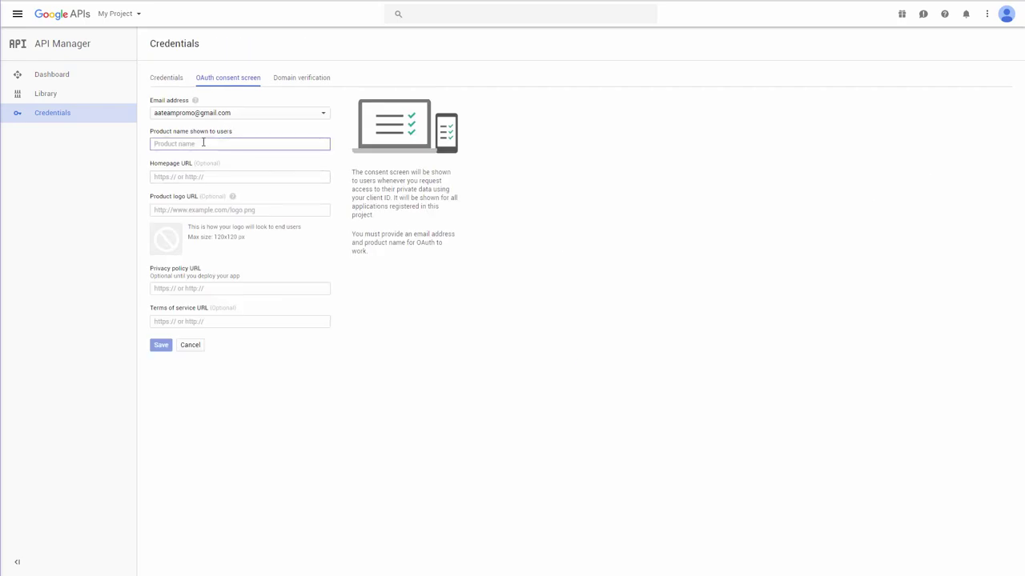
text(PremiumSe)
text(o)
key(Tab)
text(http://www.aa-team.com)
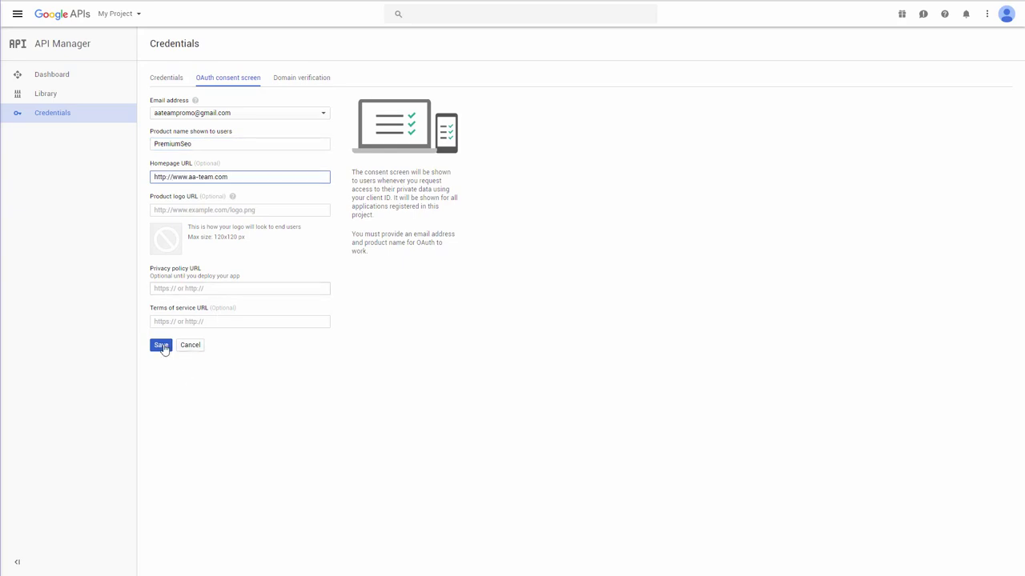
click(161, 345)
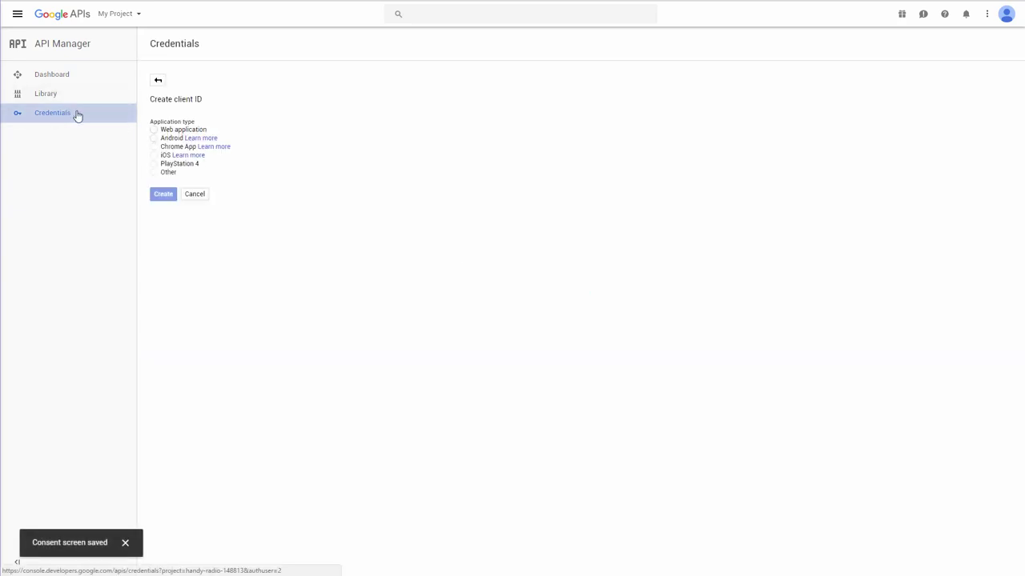
Step: Create a Web application OAuth client with the plugin's redirect URI and select its client ID
click(159, 132)
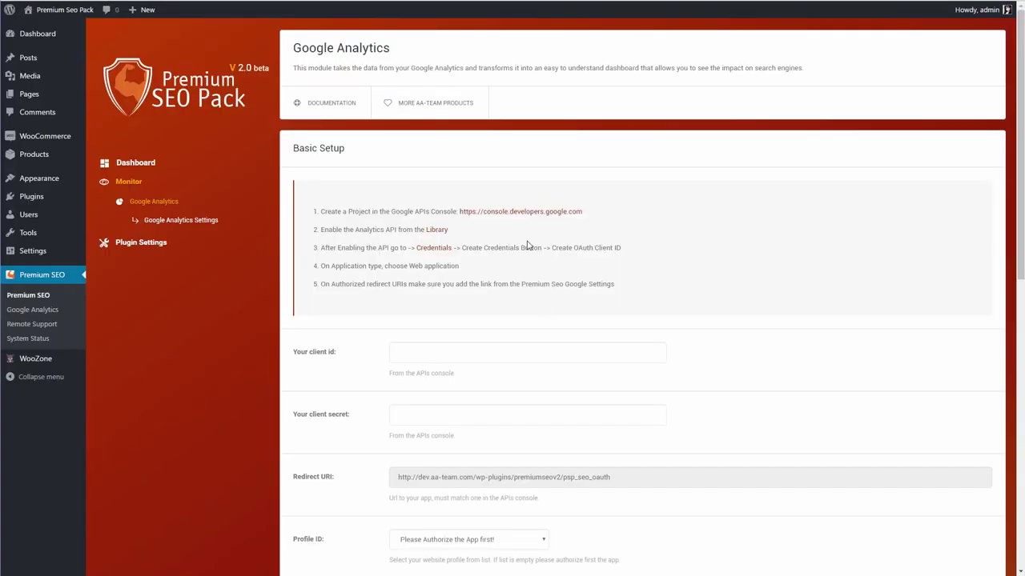
scroll(529, 245, down, 2)
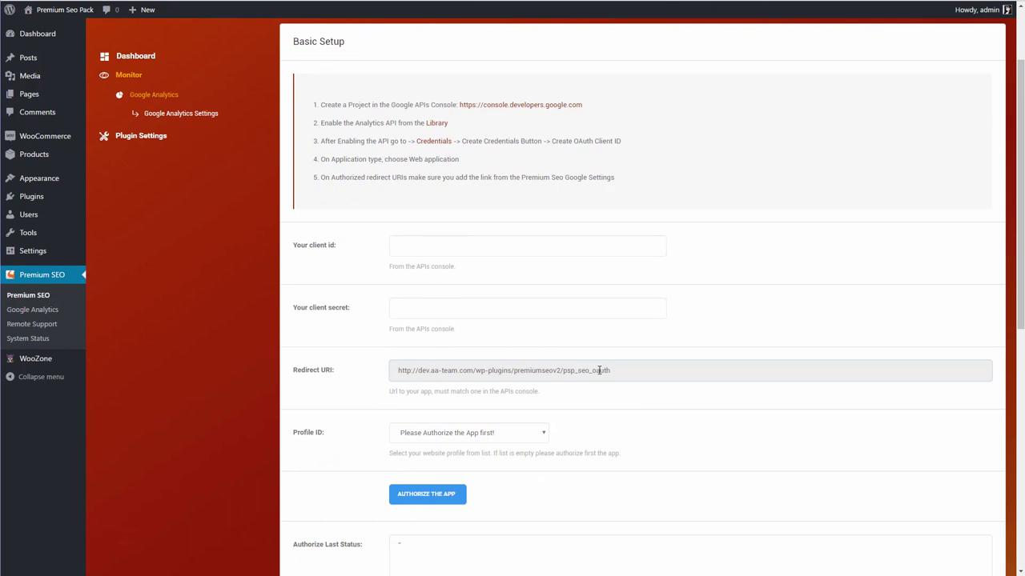
drag(611, 370, 384, 375)
key(ctrl+c)
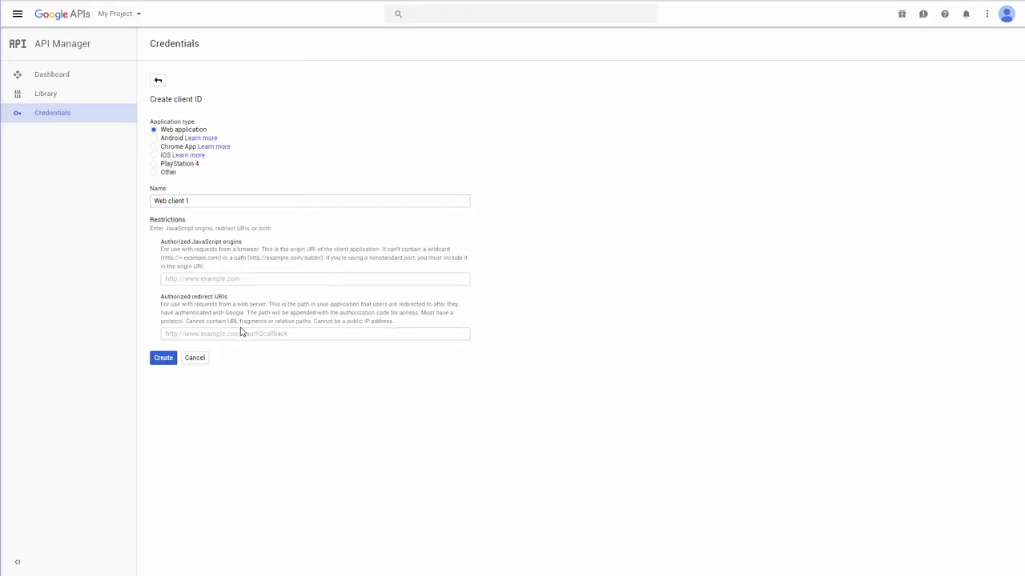
click(243, 333)
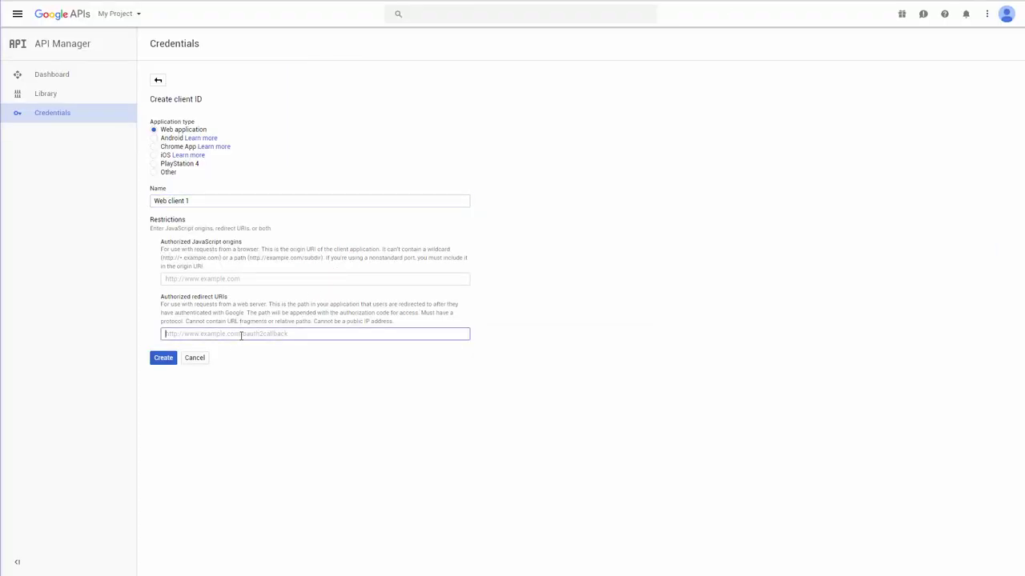
key(ctrl+v)
click(173, 375)
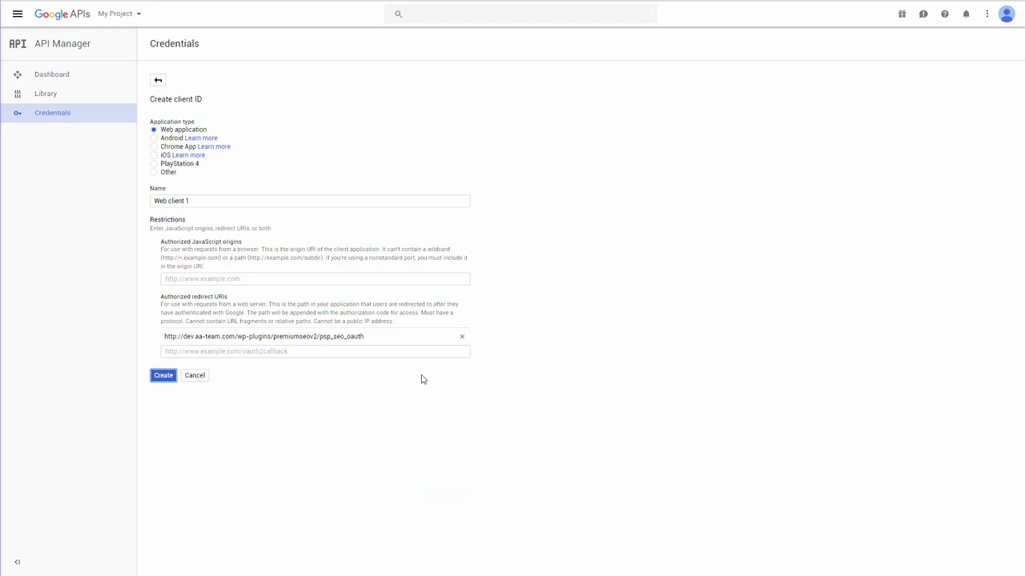
click(163, 379)
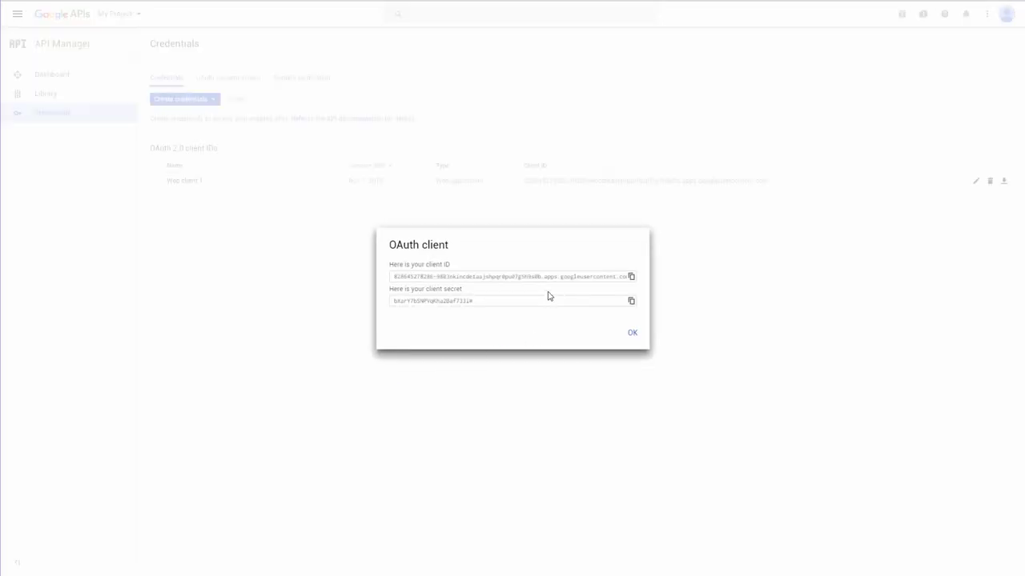
click(515, 278)
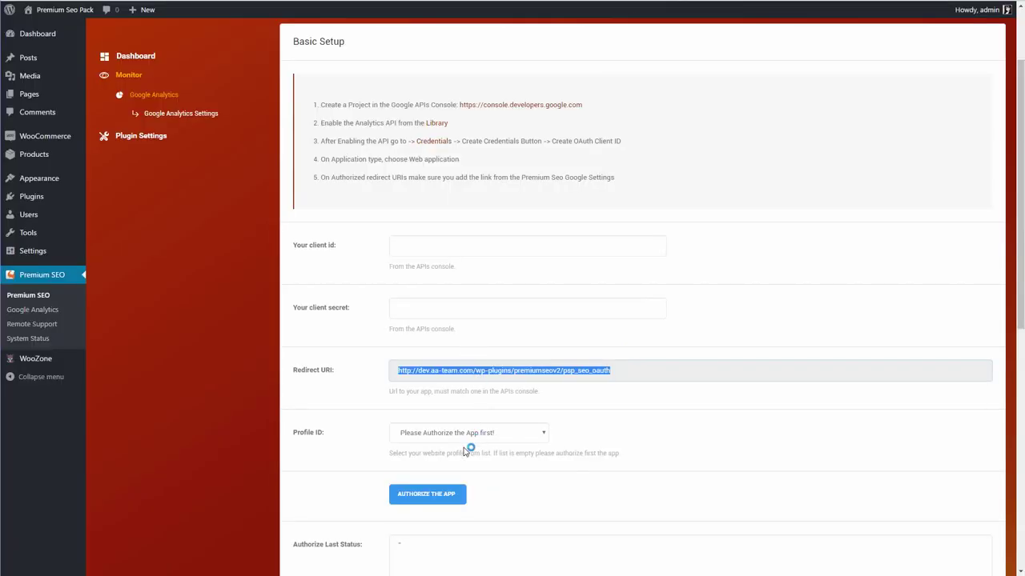
Step: Paste the Google client ID and client secret into the plugin's analytics settings
scroll(460, 448, down, 3)
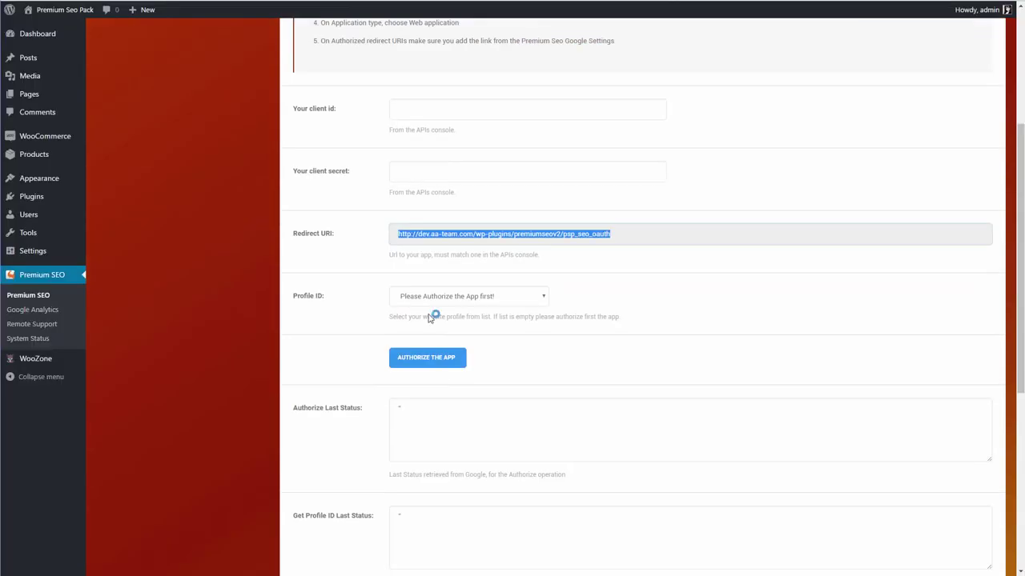
click(436, 85)
key(ctrl+v)
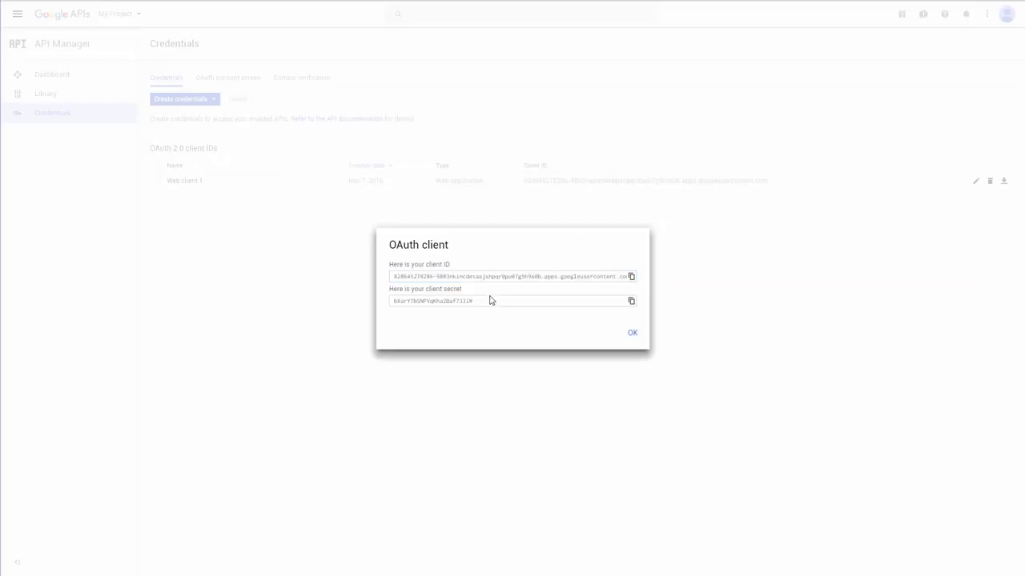
click(489, 301)
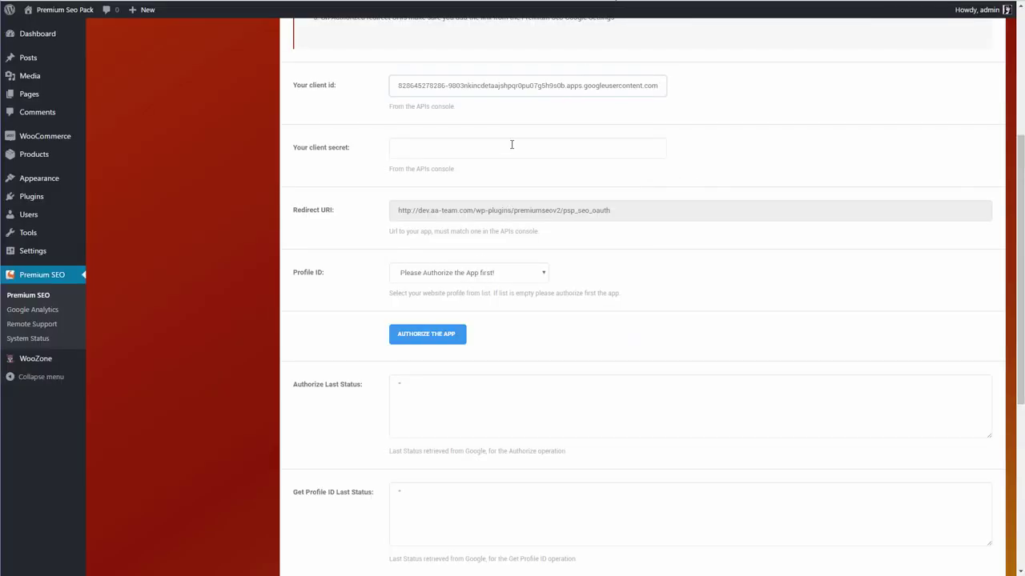
click(511, 144)
key(ctrl+v)
Step: Authorize the app with Google, allowing offline access
click(436, 332)
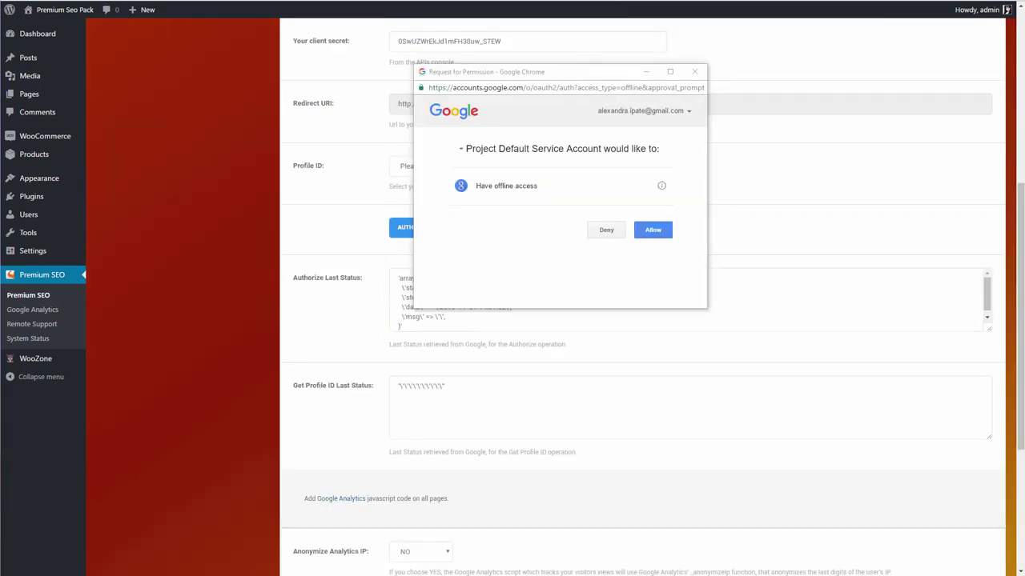
click(661, 233)
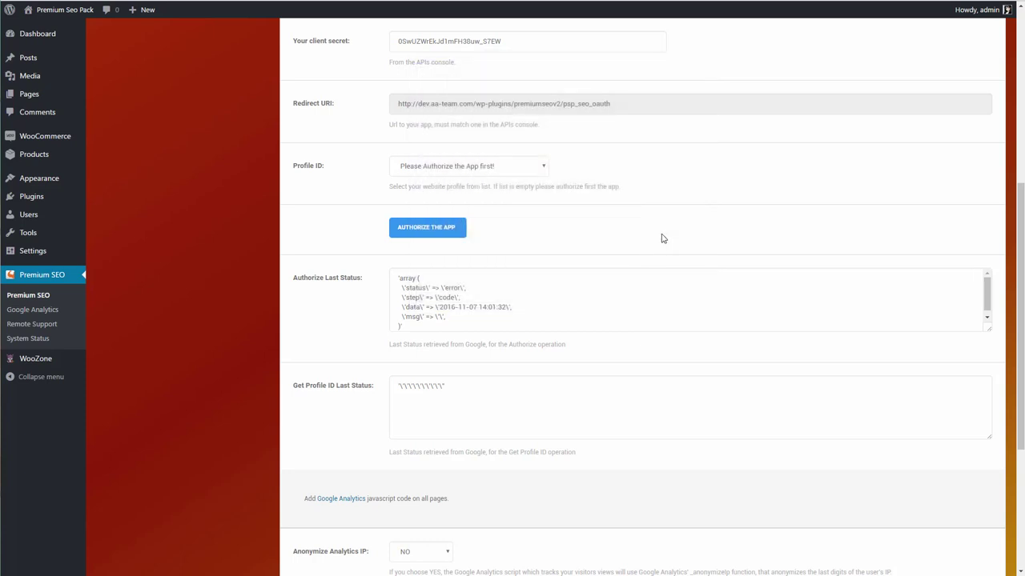
scroll(662, 241, up, 3)
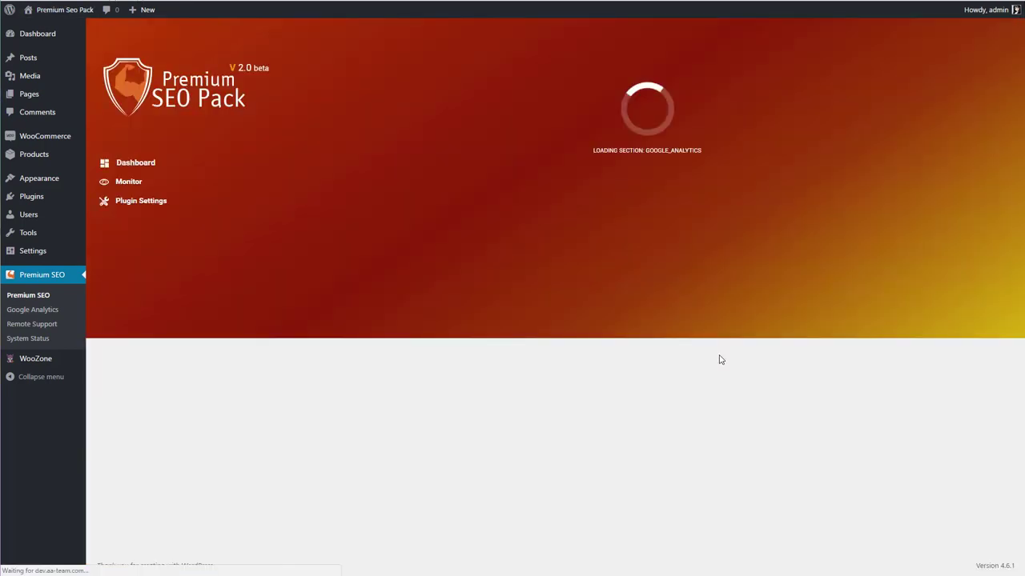
Step: Choose the demo.aa-team.com (All Web Site Data) profile and save the settings
scroll(605, 315, down, 2)
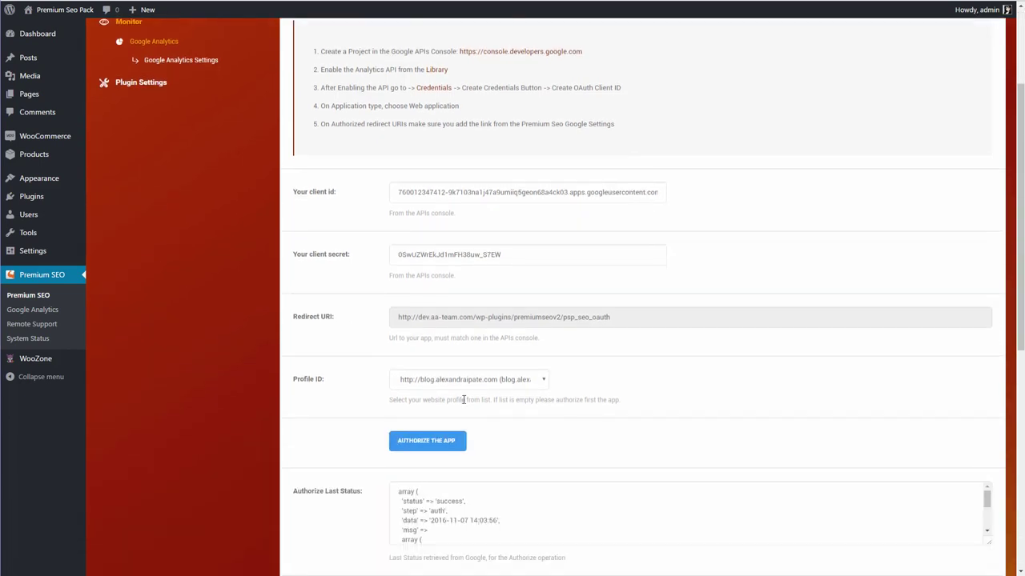
click(469, 379)
click(471, 457)
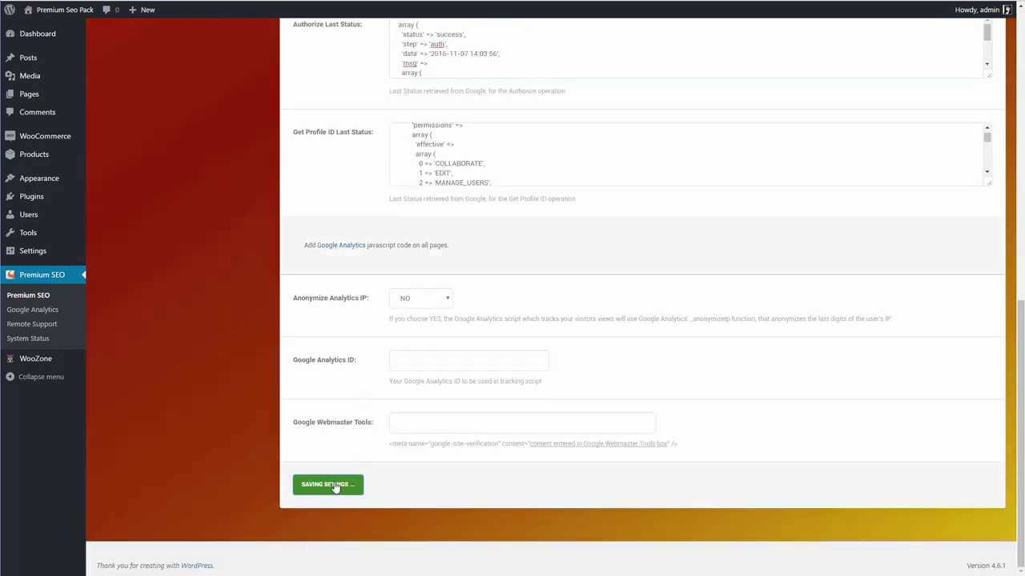
click(337, 485)
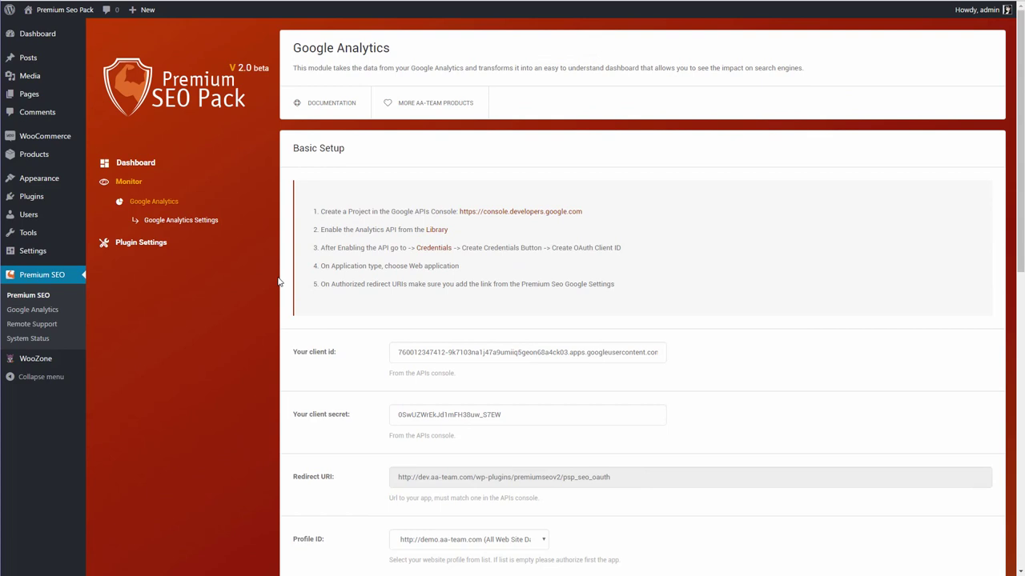
Step: Open the Google Analytics dashboard and filter it to start from September 1, 2016
click(149, 200)
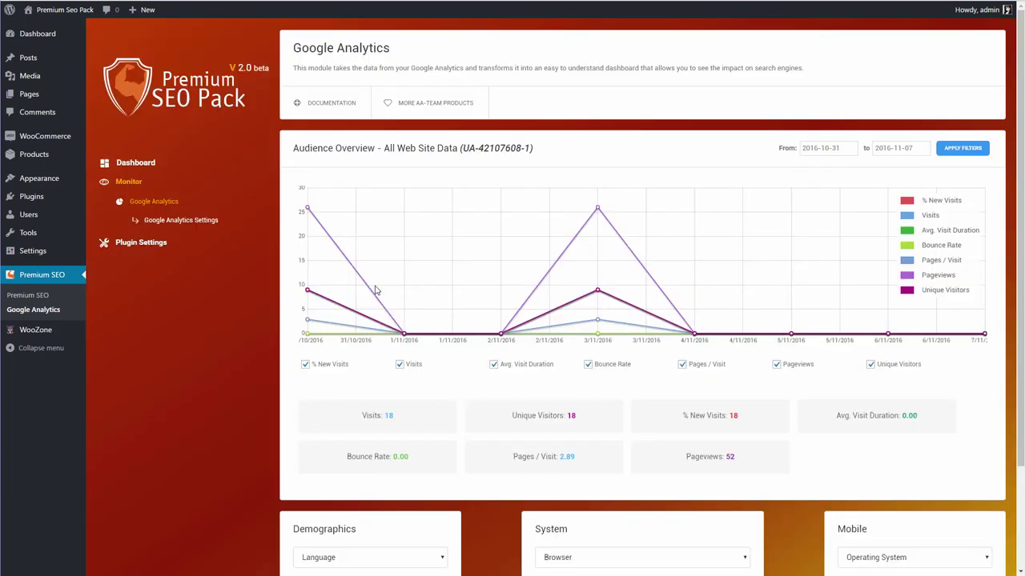
click(820, 148)
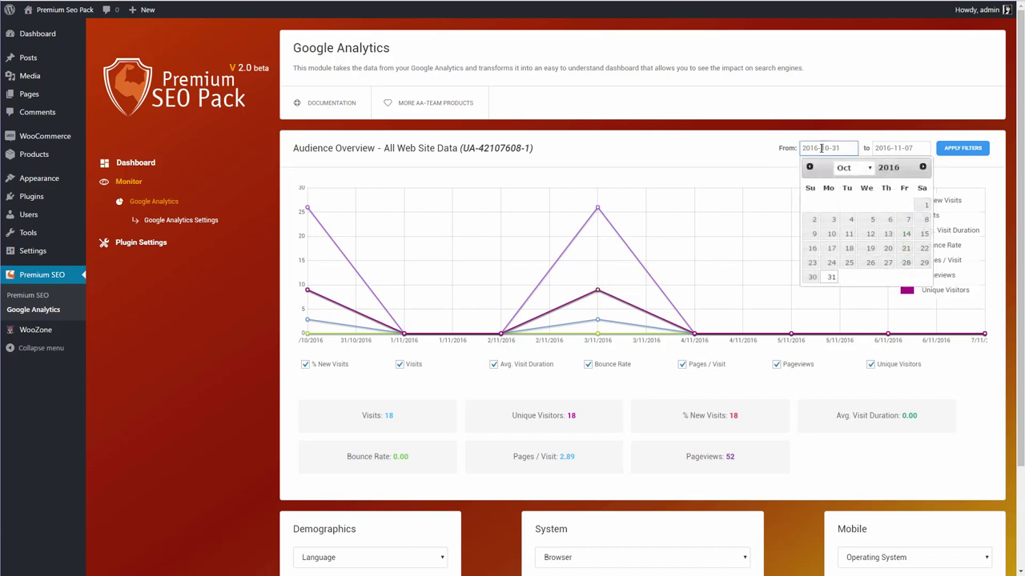
click(810, 167)
click(887, 205)
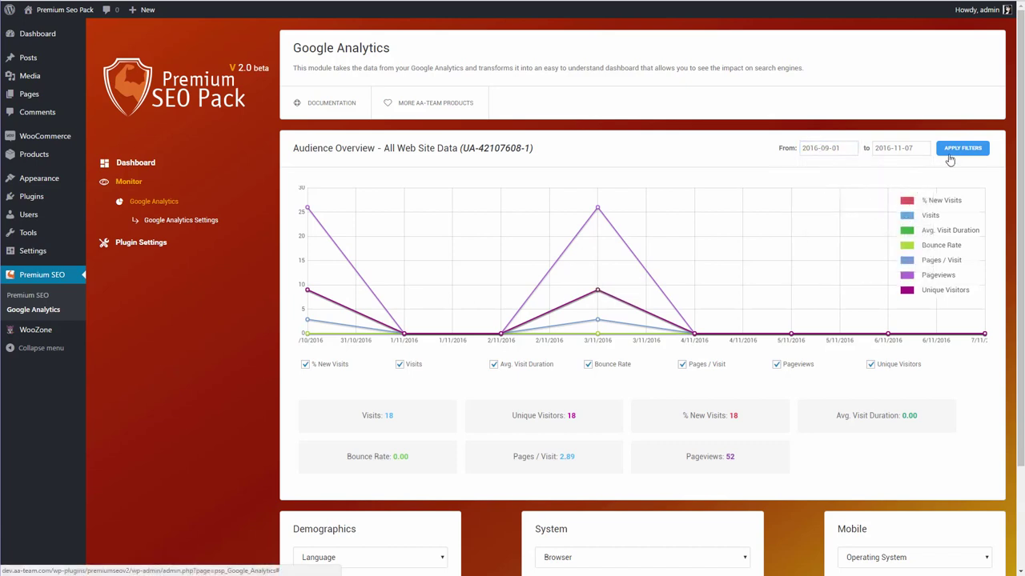
click(956, 149)
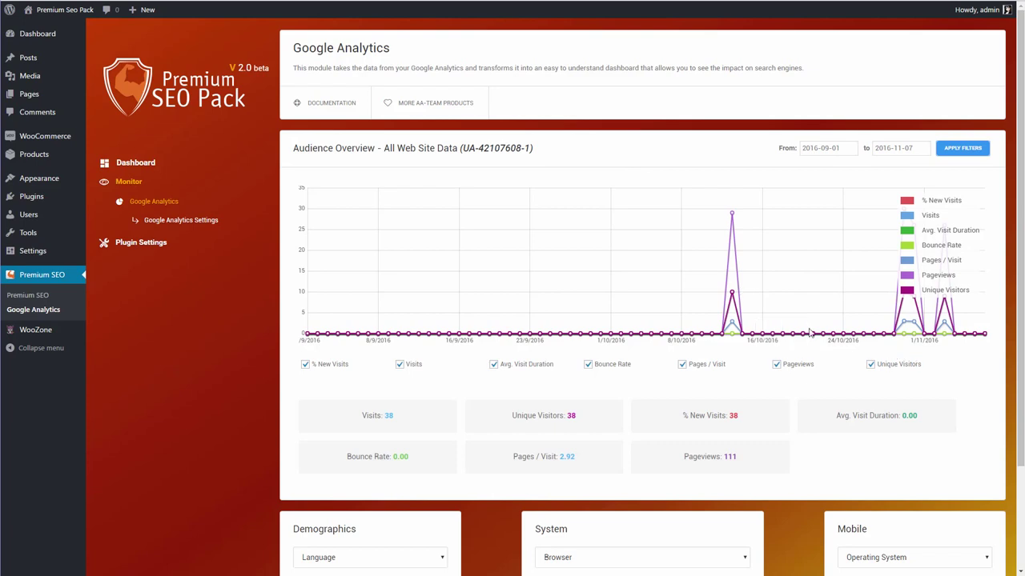
mouse_move(731, 294)
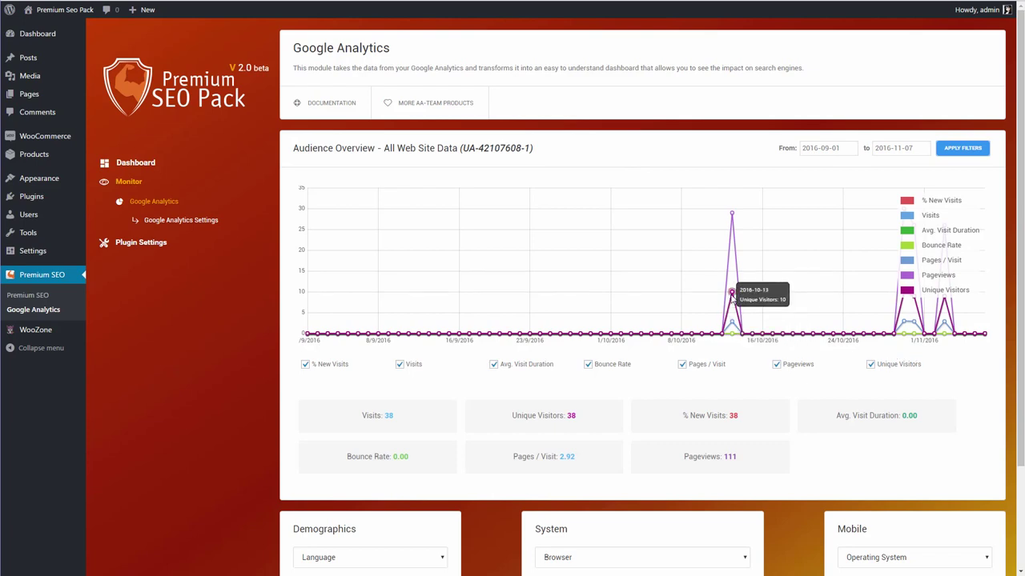
Step: Switch the Demographics, System and Mobile panels to Country / Territory, Operating System and Screen Resolution
scroll(731, 297, down, 3)
click(389, 452)
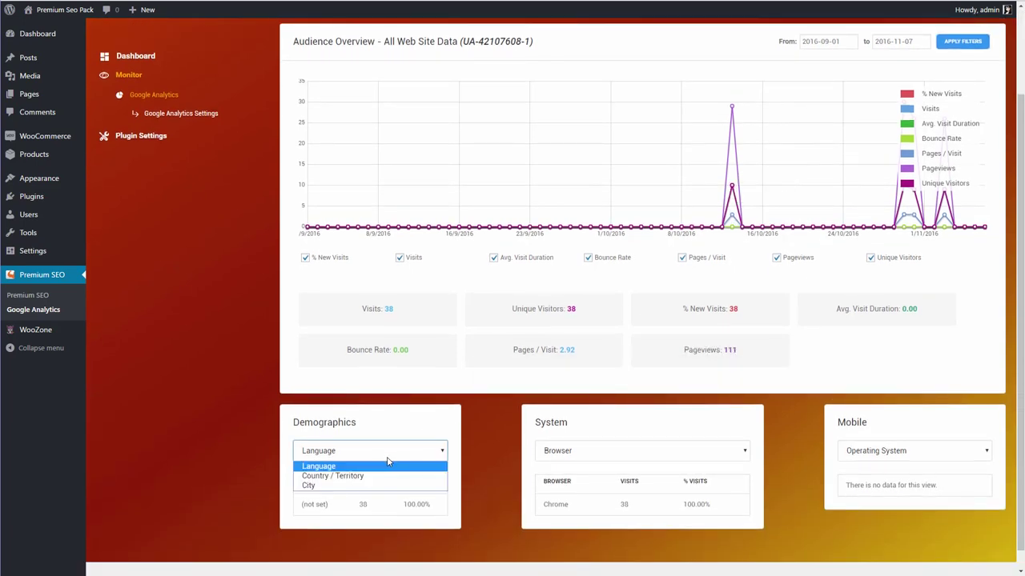
click(590, 451)
click(575, 477)
click(913, 454)
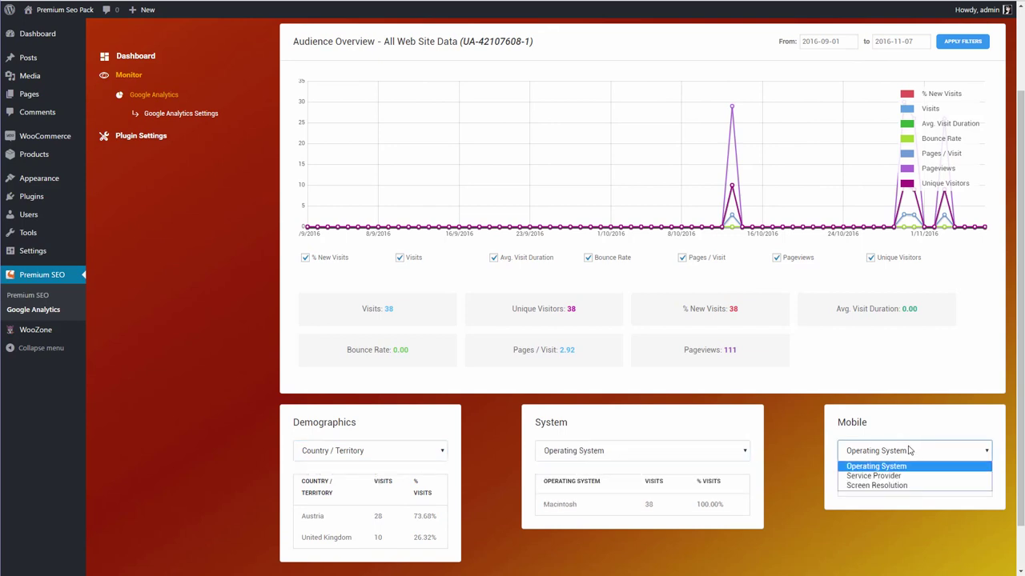
click(898, 486)
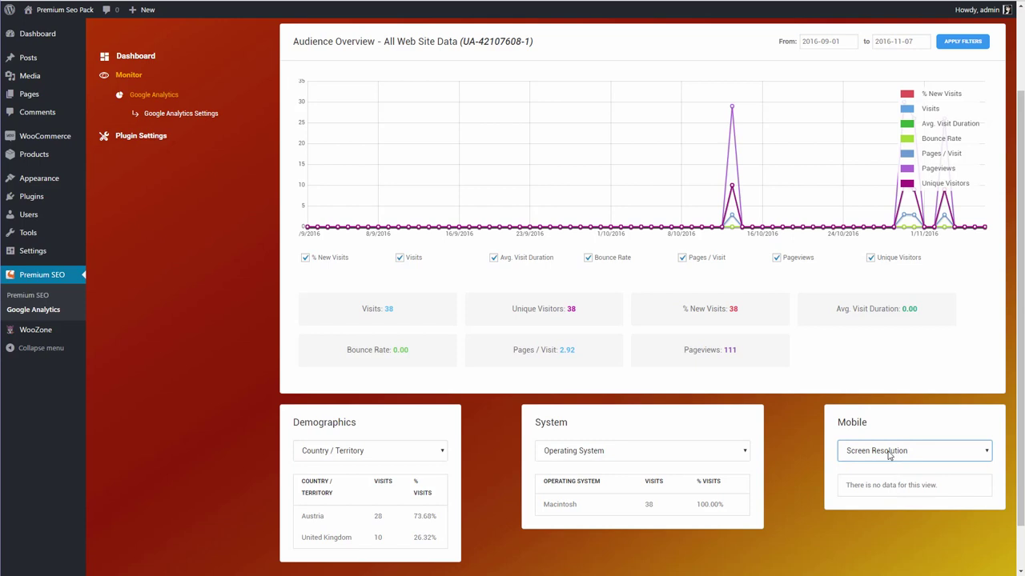
scroll(560, 392, up, 3)
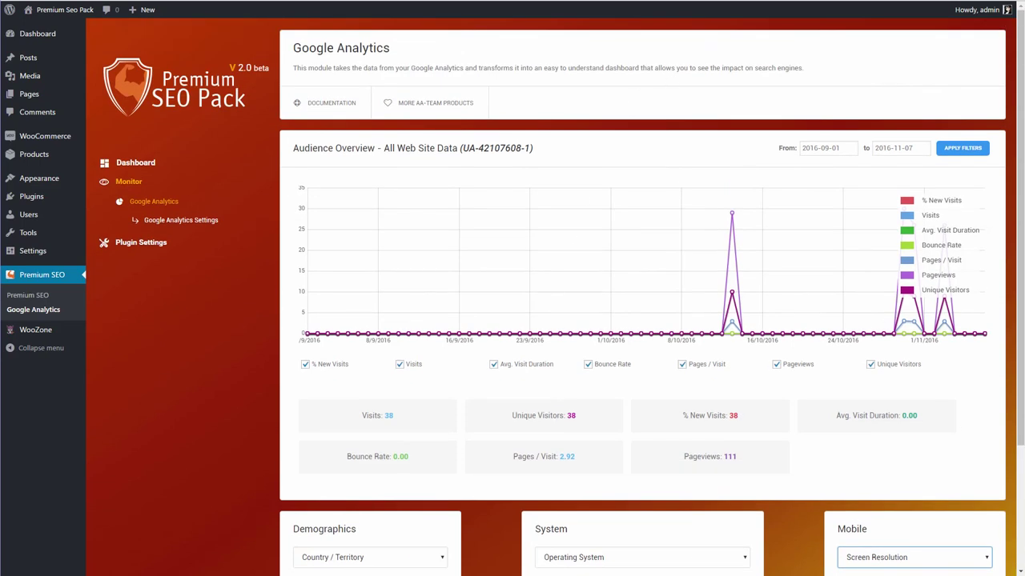